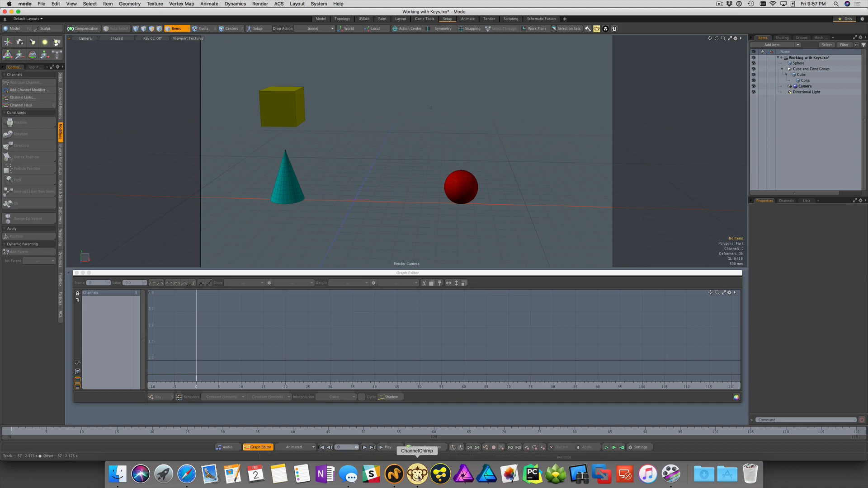
Switch to Channel Chimp and inspect the OSC messages that drive sphere pos y, cube pos x and cone scale
left_click(416, 474)
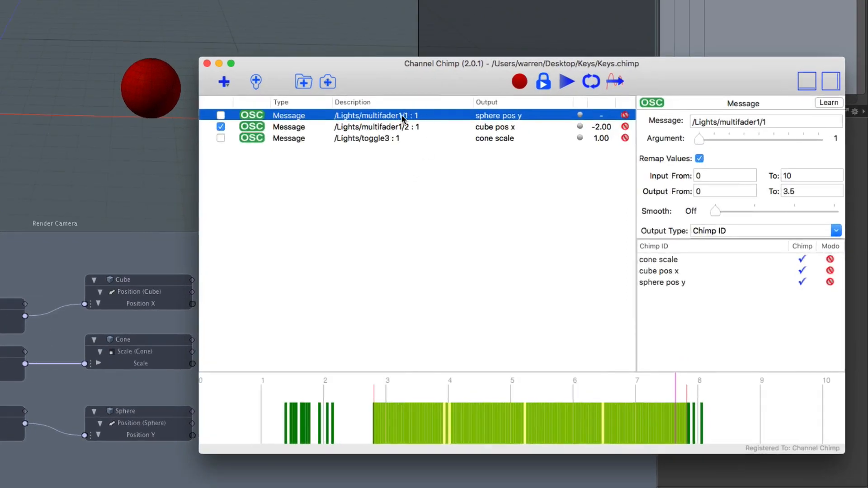
left_click(398, 128)
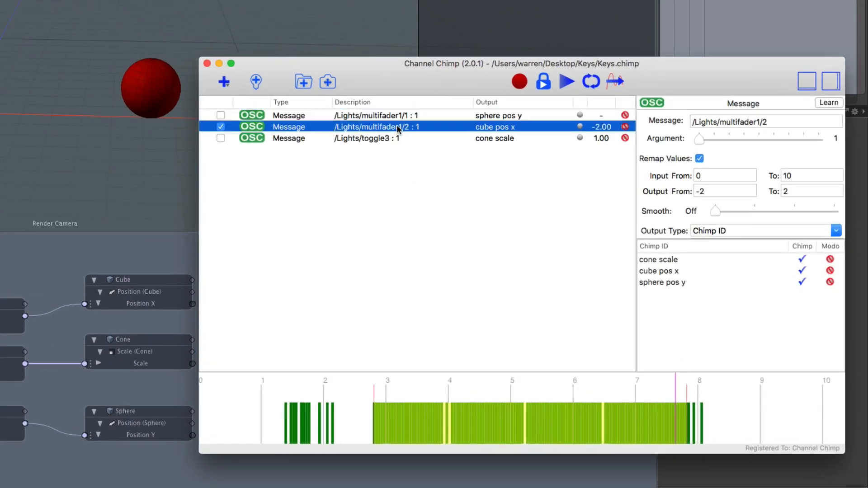
left_click(391, 138)
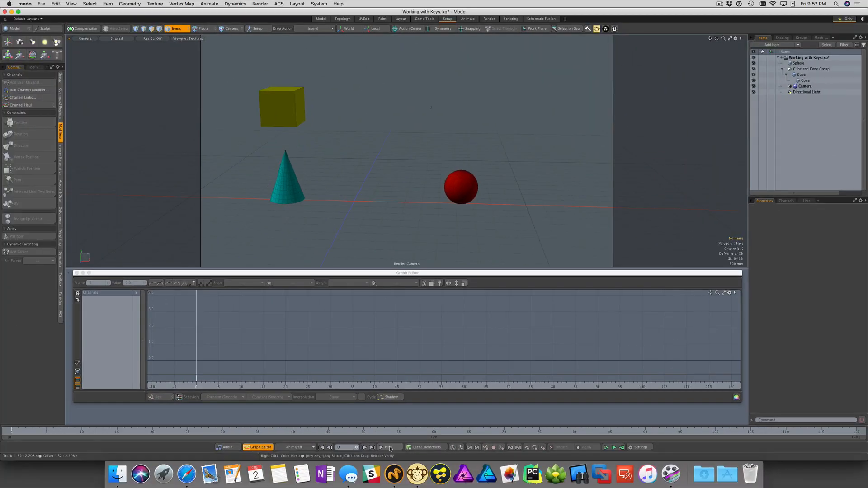
Play the animation in Modo while inspecting the Sphere, Cube and Cone items, and return to the first frame
left_click(388, 448)
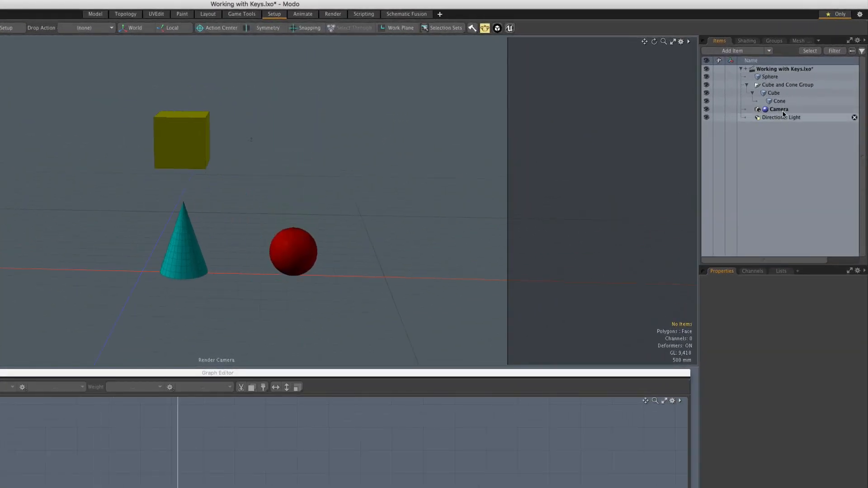
left_click(787, 76)
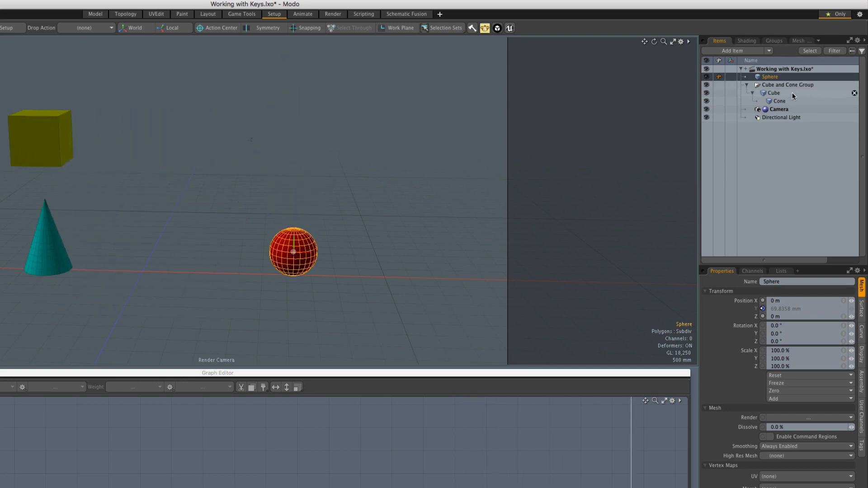
left_click(792, 93)
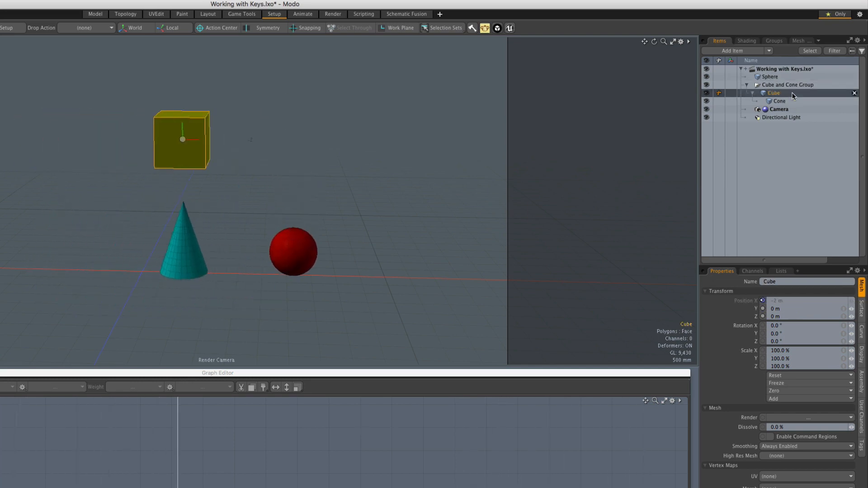
left_click(798, 100)
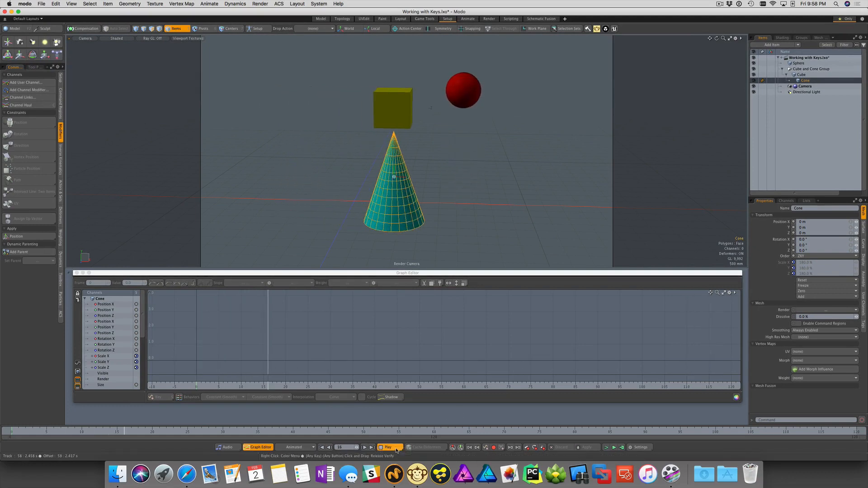
left_click(390, 447)
left_click(321, 447)
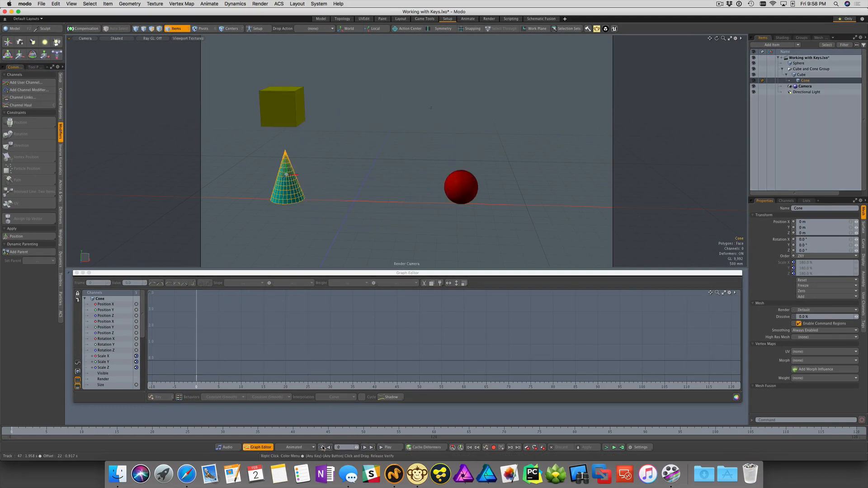
Move the Graph Editor away to expose the schematic and align the cube pos x node with the Cube node
left_click(802, 74)
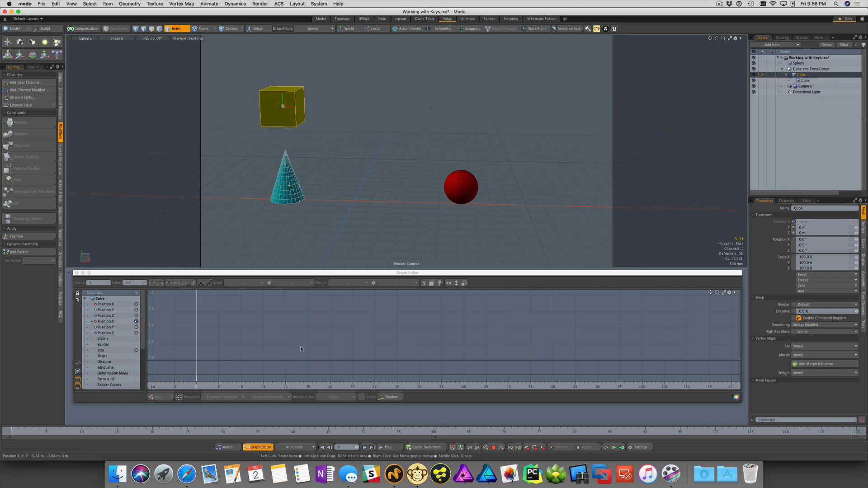
left_click(345, 274)
left_click_drag(345, 274, 336, 407)
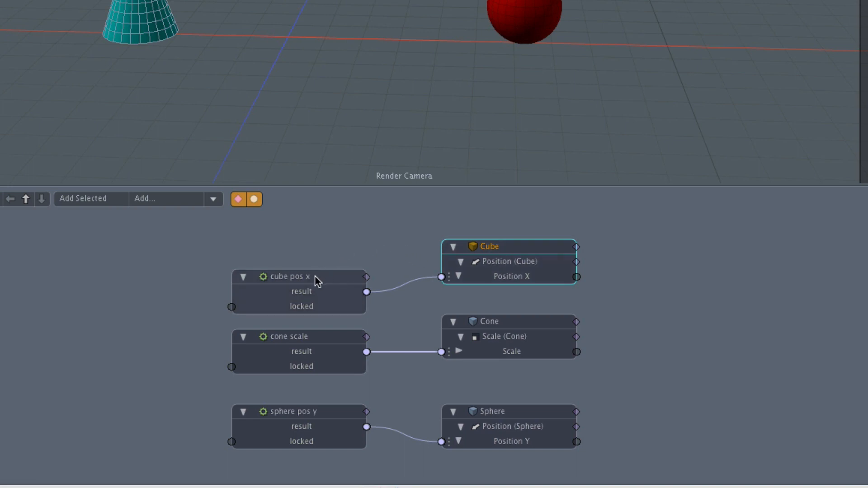
left_click_drag(316, 276, 318, 259)
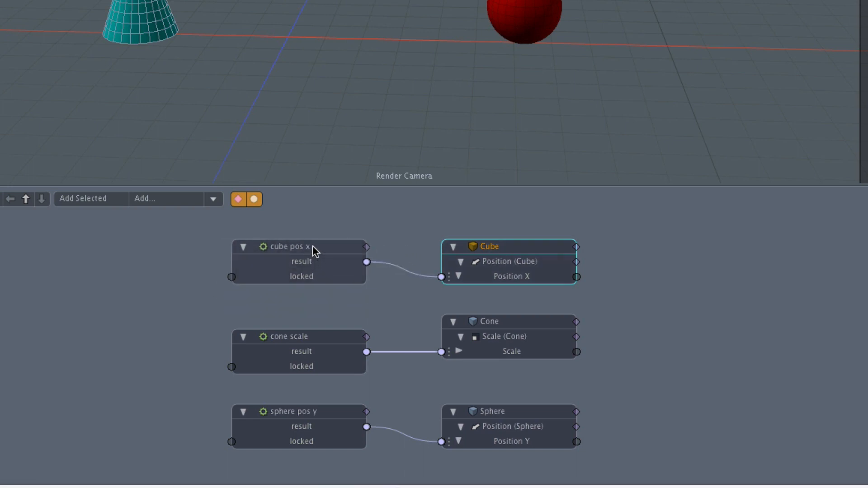
Inspect the cube pos x, cone scale and sphere pos y nodes in the schematic, cancelling the pending autosave
left_click(313, 247)
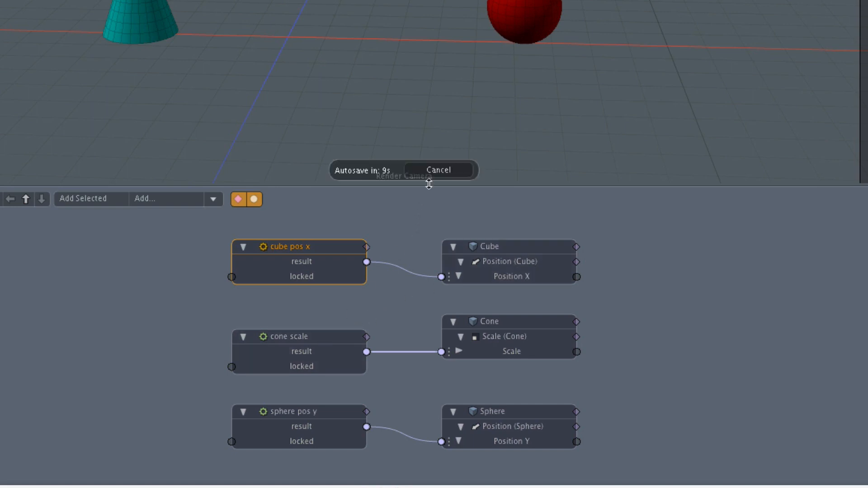
left_click(443, 171)
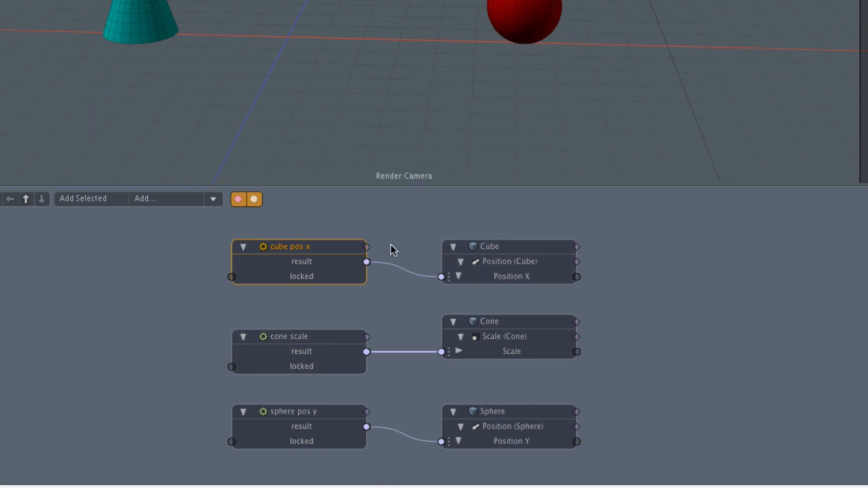
left_click(312, 337)
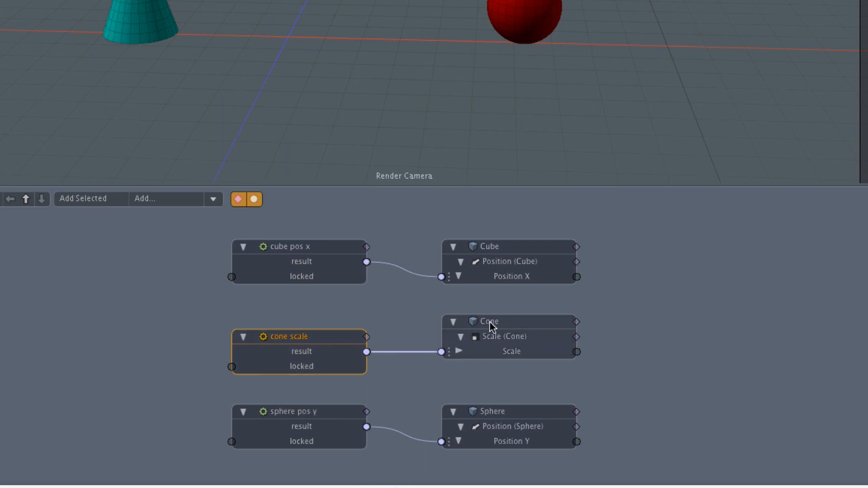
left_click(305, 413)
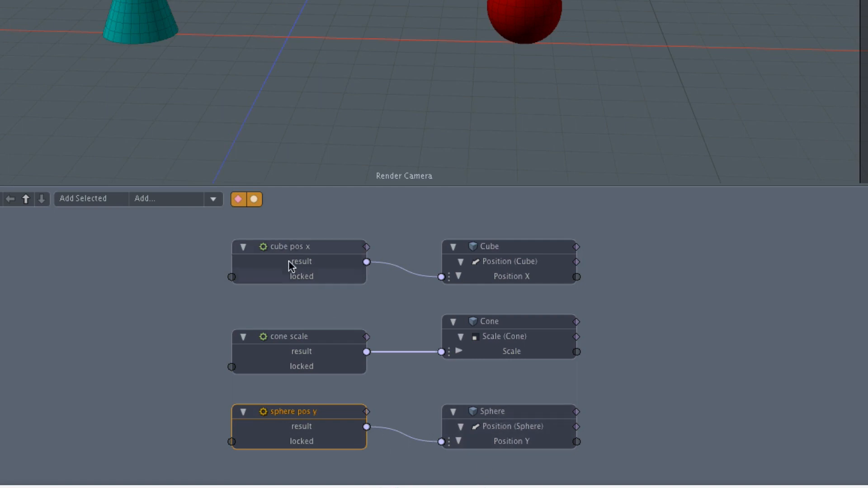
View the keys of the cube pos x node by selecting it and bringing the Graph Editor back, then clear the selection
left_click(297, 248)
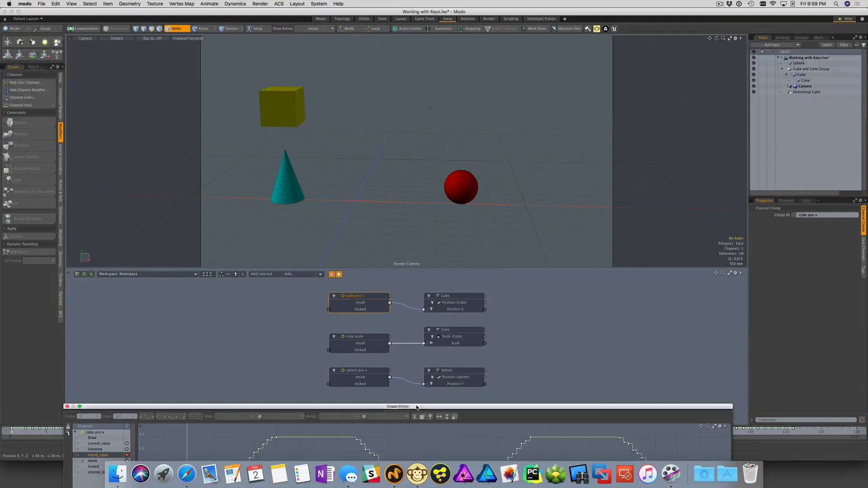
left_click_drag(413, 487, 427, 274)
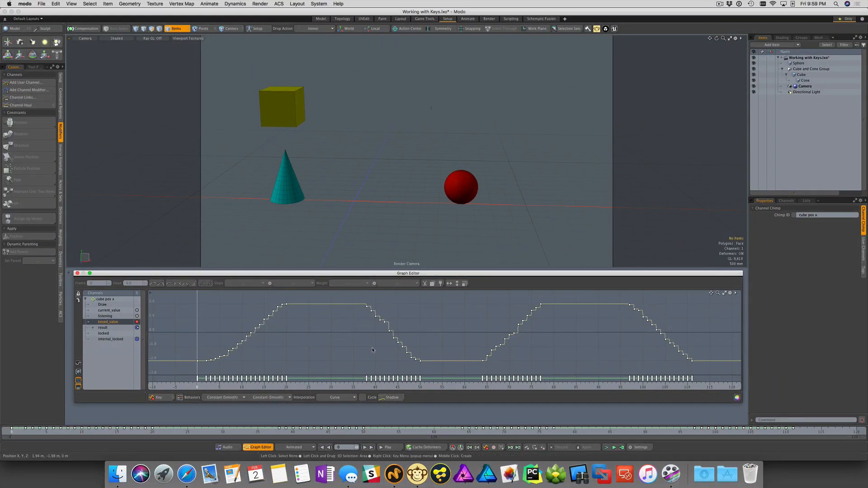
left_click(447, 344)
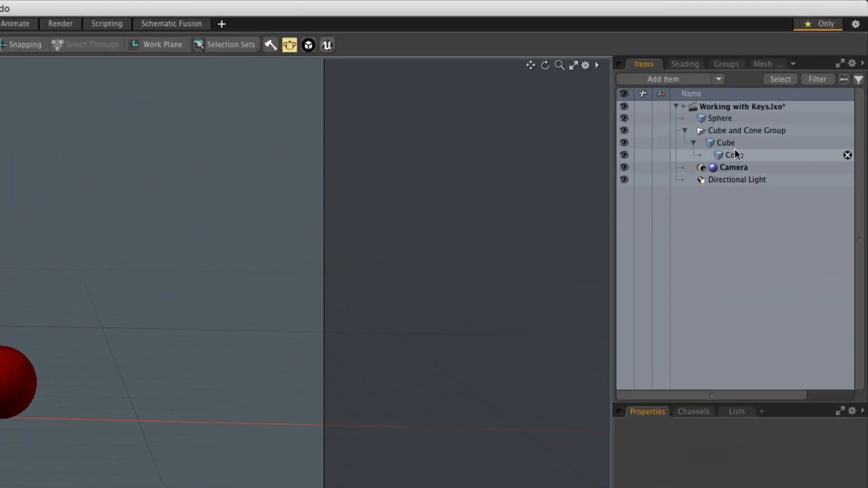
Select the input items of the Cube's Position X channel to view their keys in the Graph Editor, then deselect everything
left_click(811, 75)
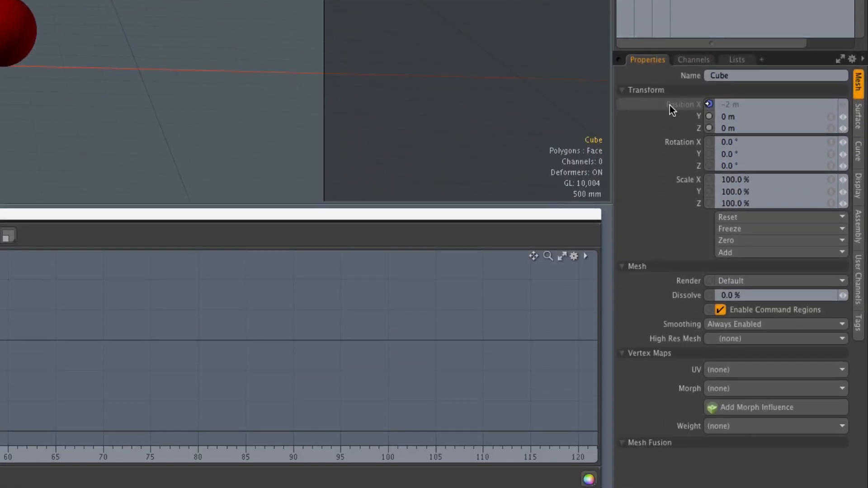
right_click(670, 105)
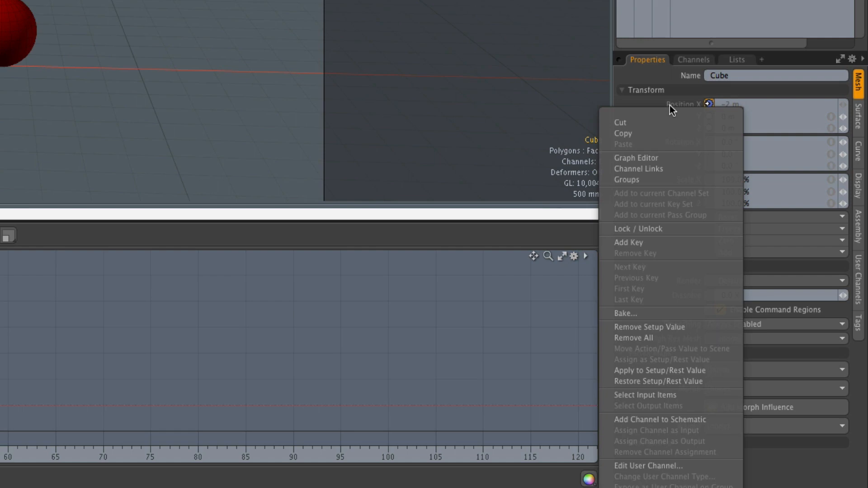
left_click(688, 394)
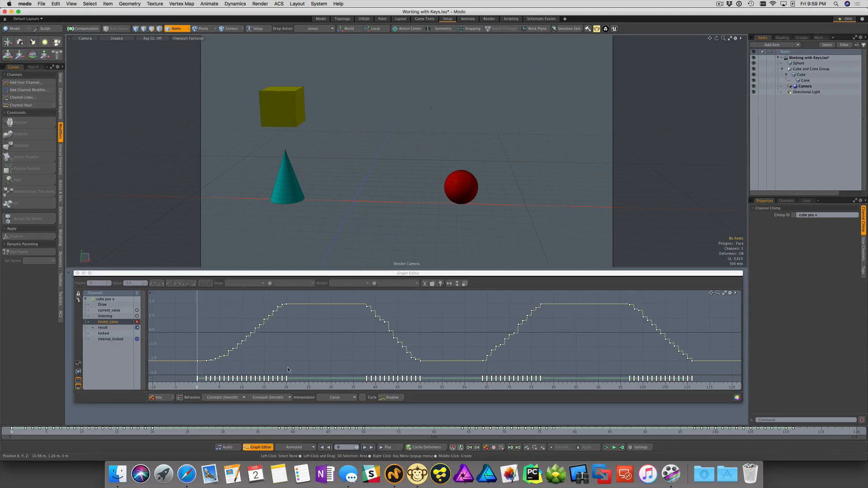
left_click(569, 348)
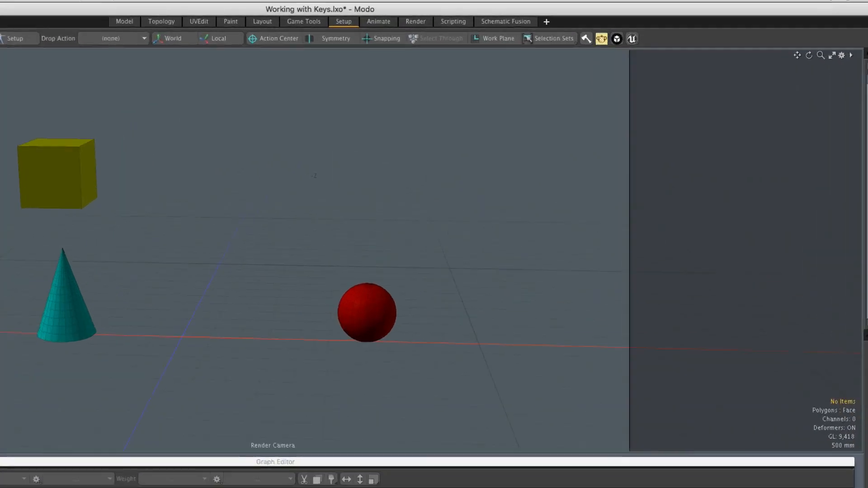
Use Show Keys with no item selected to view every Channel Chimp channel's keys, then clear the selection
left_click(606, 49)
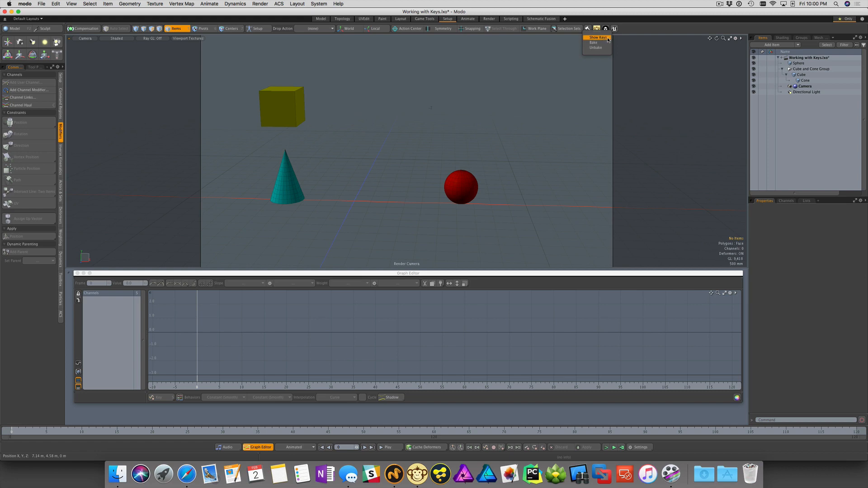
left_click(598, 37)
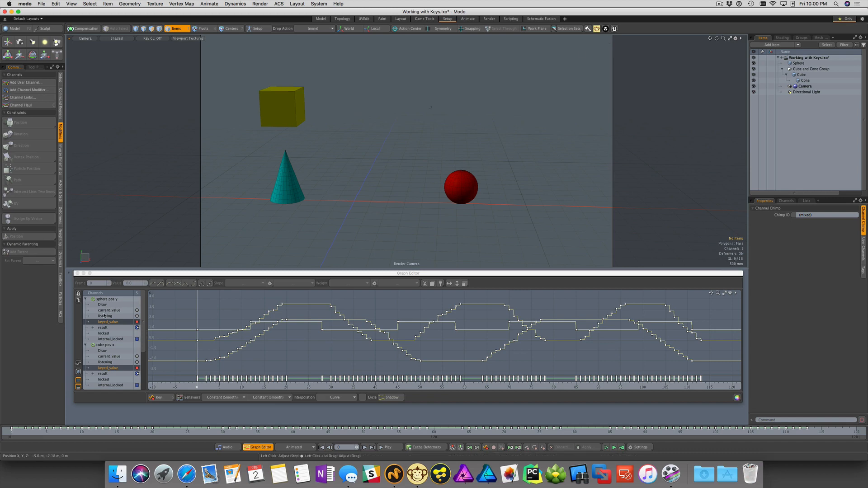
mouse_move(143, 307)
left_mouse_down()
mouse_move(143, 339)
mouse_move(142, 307)
left_mouse_up()
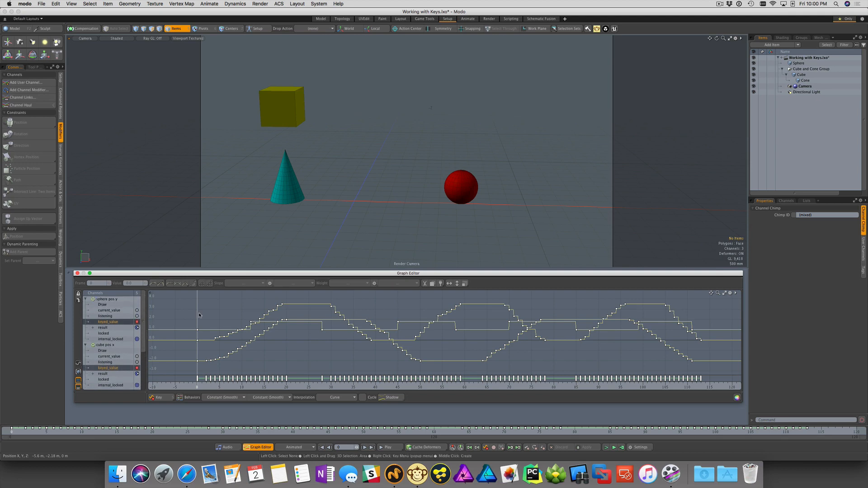
left_click(255, 331)
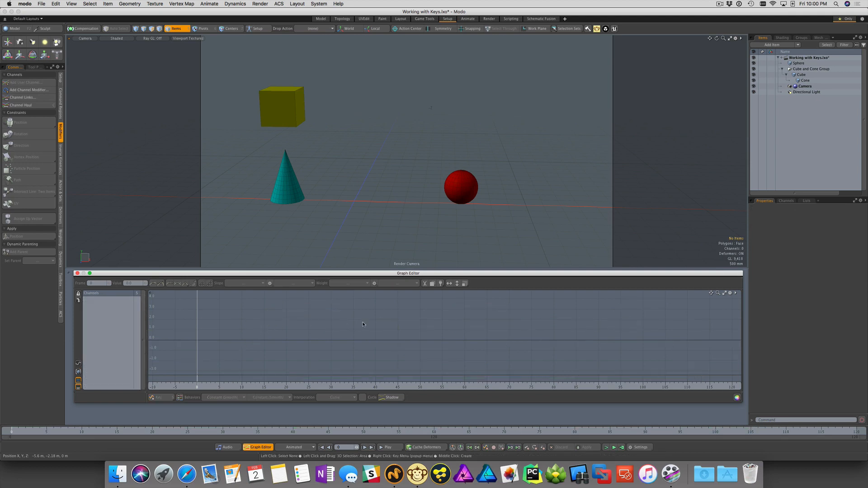
Show the Channel Chimp keys for the Sphere item
left_click(808, 64)
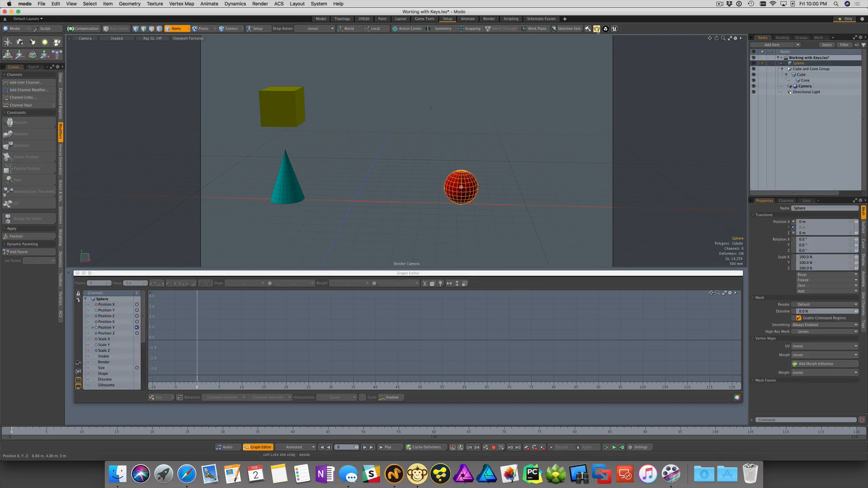
left_click(598, 29)
left_click(594, 42)
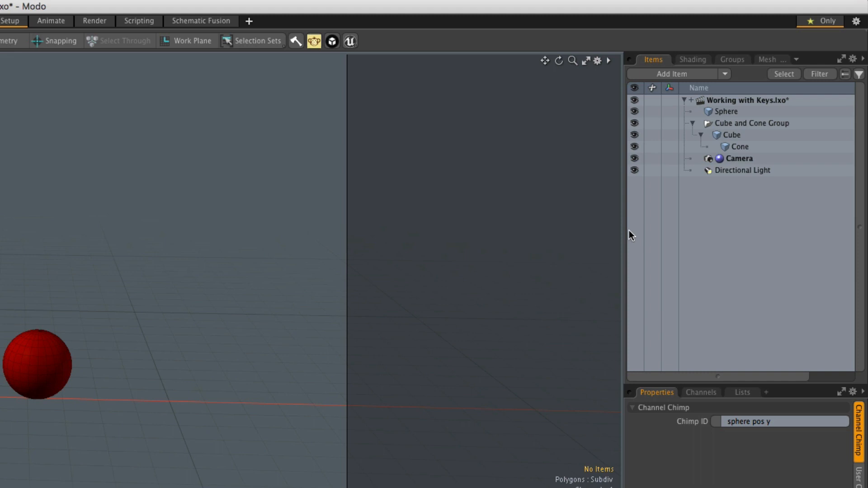
Show the Channel Chimp keys for the Cube and Cone Group
left_click(763, 123)
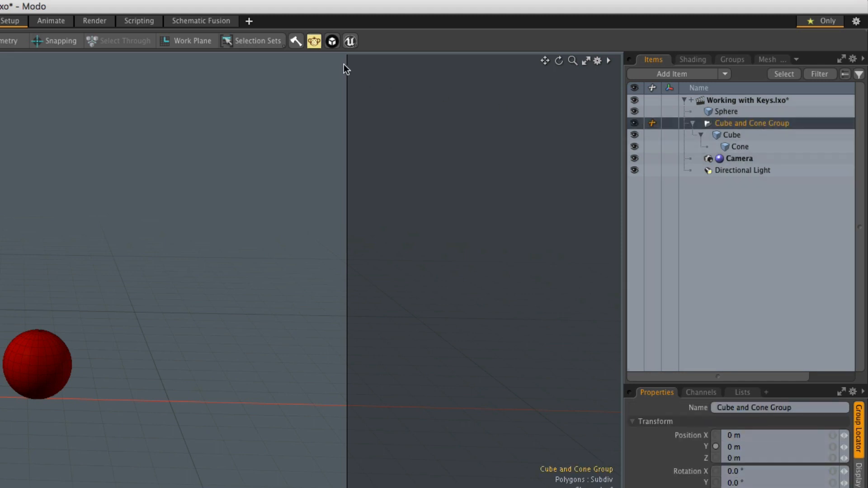
left_click(315, 43)
left_click(316, 58)
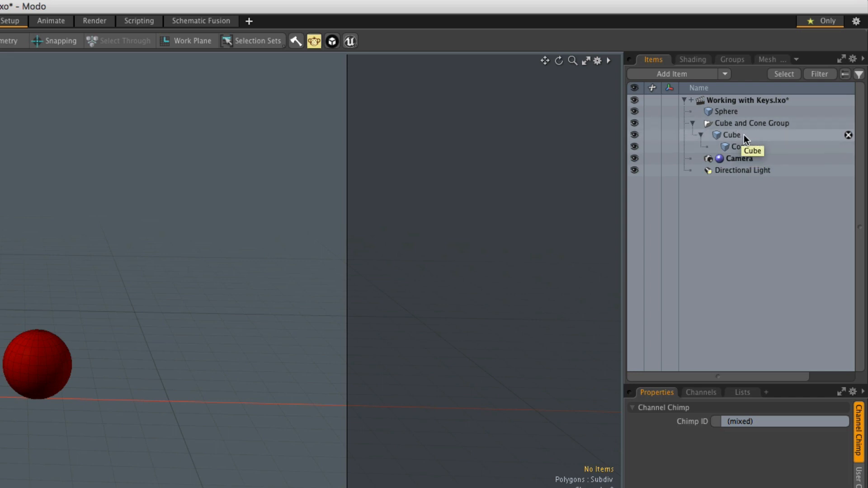
Show the Channel Chimp keys for the Cube item and its child
left_click(744, 135)
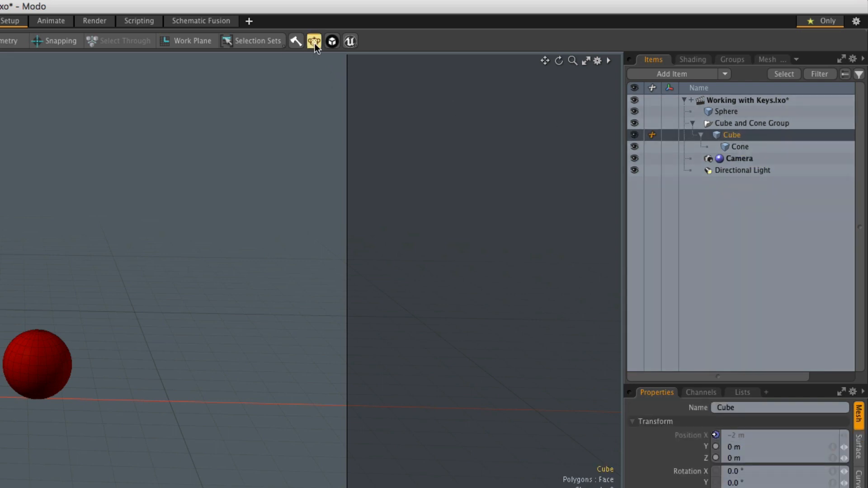
left_click(315, 43)
left_click(324, 61)
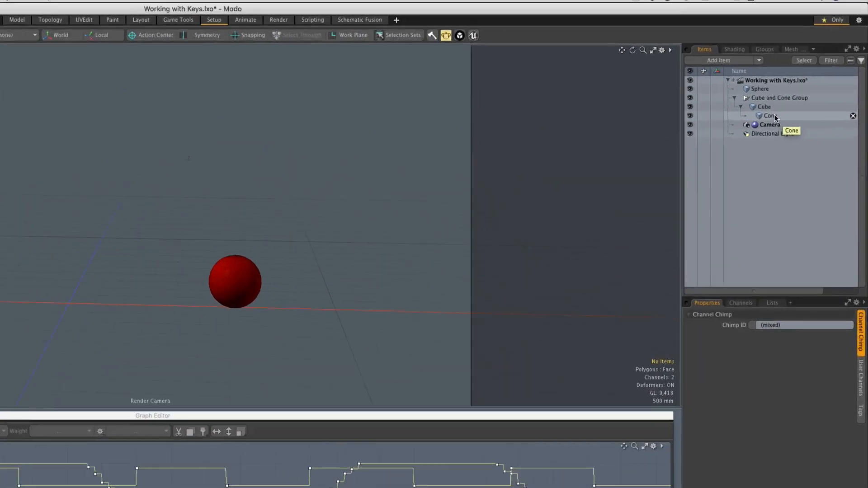
Show the Channel Chimp keys for the Cone item alone, then clear the selection
left_click(809, 81)
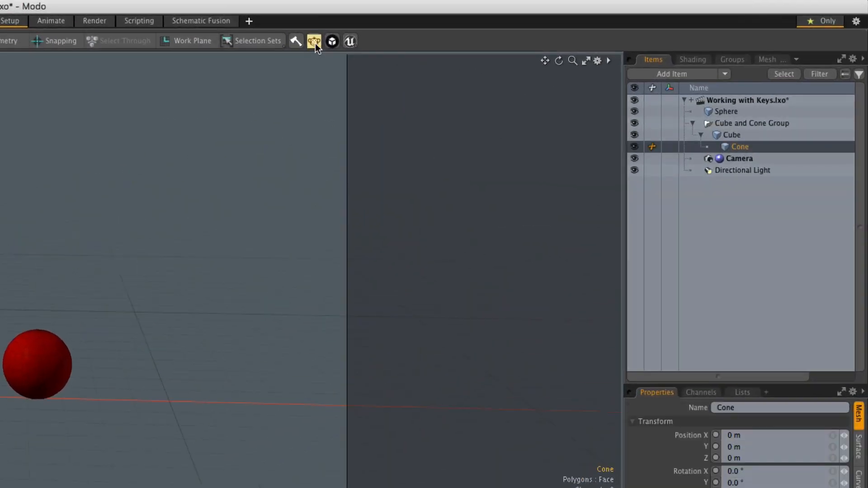
left_click(315, 41)
left_click(326, 59)
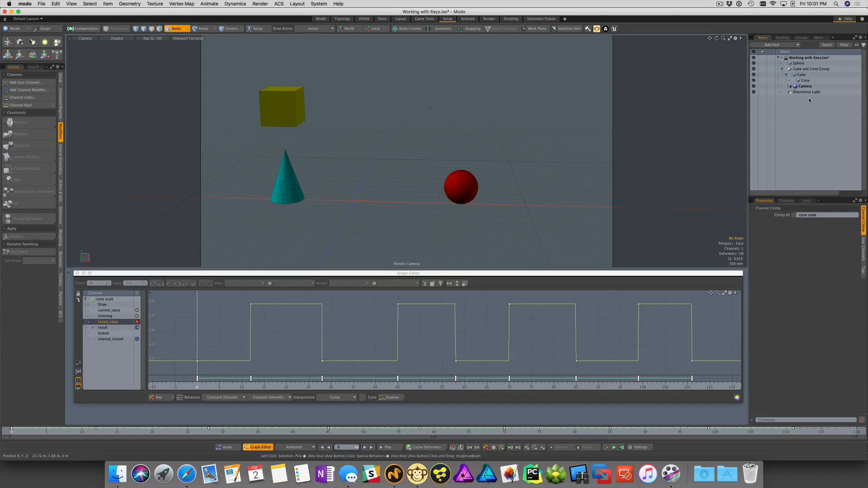
left_click(810, 100)
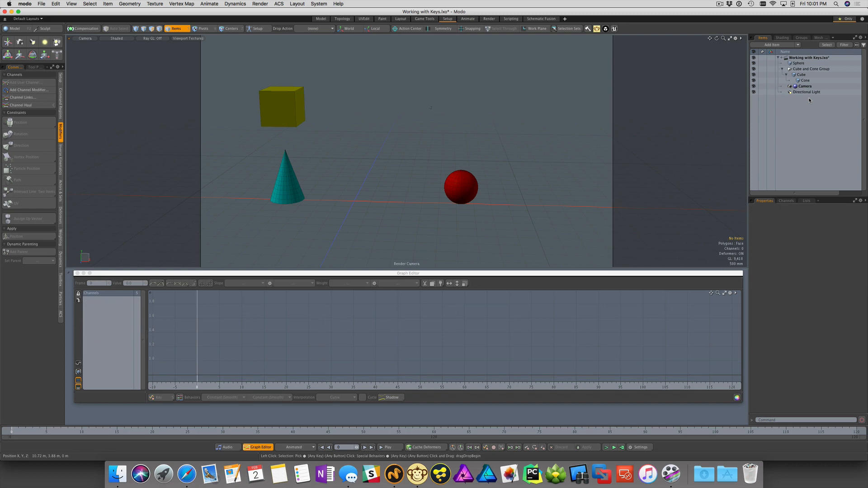
Show the Channel Chimp keys for the whole scene in the Graph Editor with no items selected
key("shift+k")
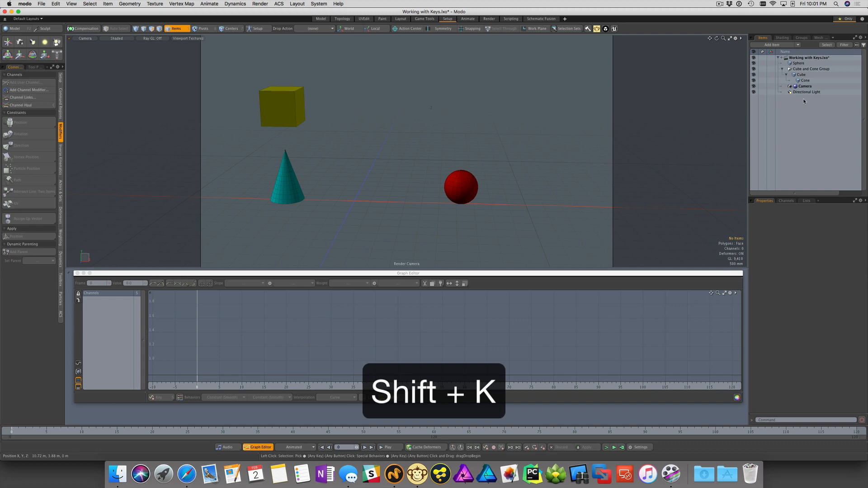
key("shift")
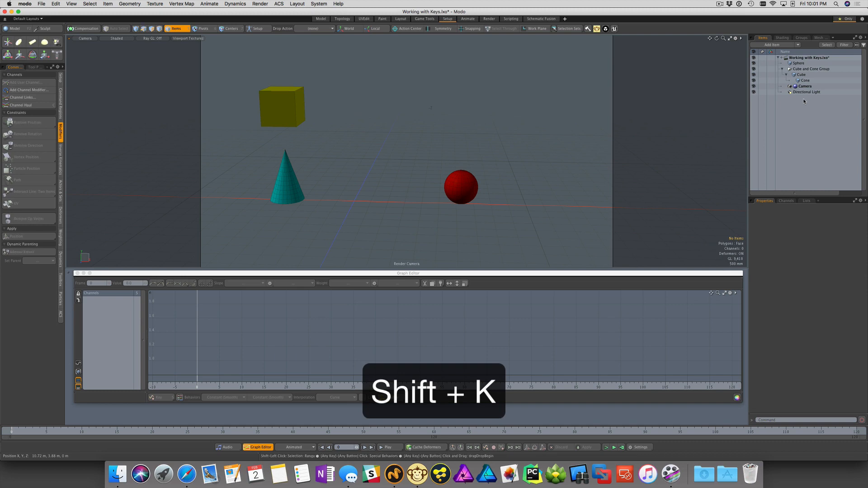
key("shift+k")
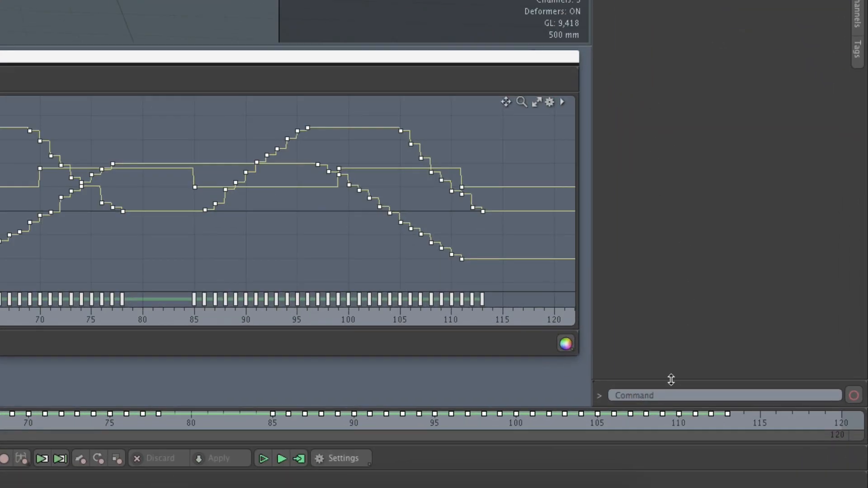
left_click_drag(673, 381, 670, 135)
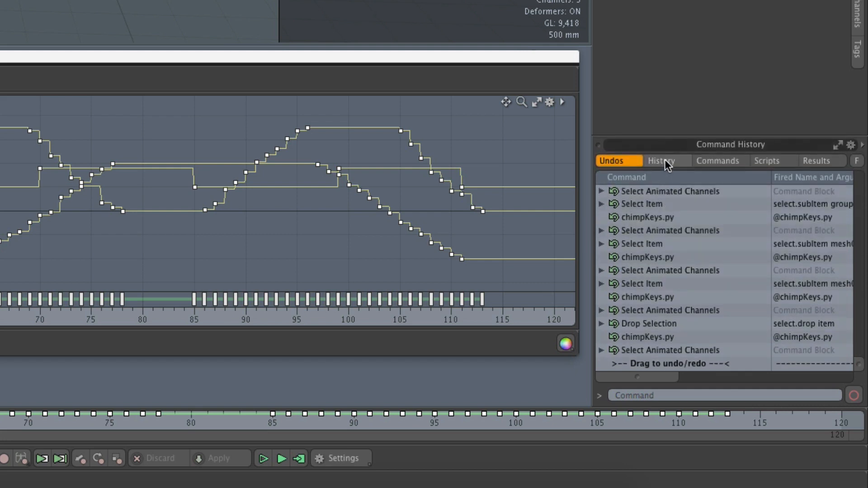
left_click(665, 161)
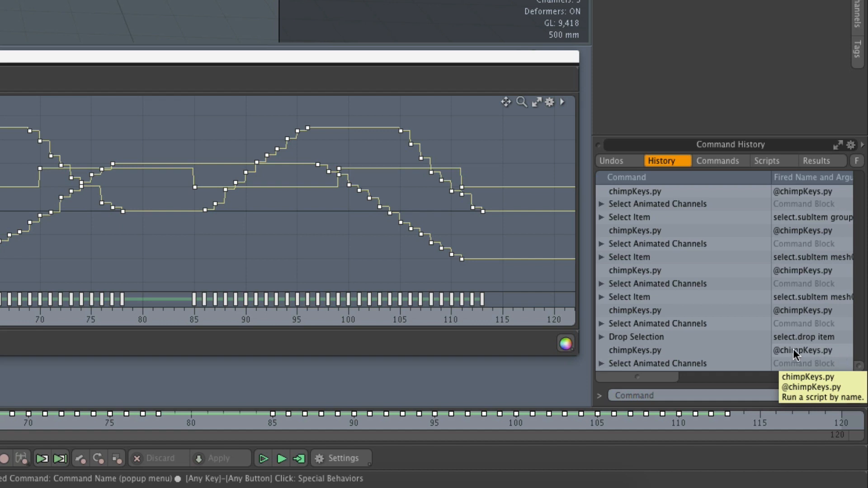
right_click(808, 355)
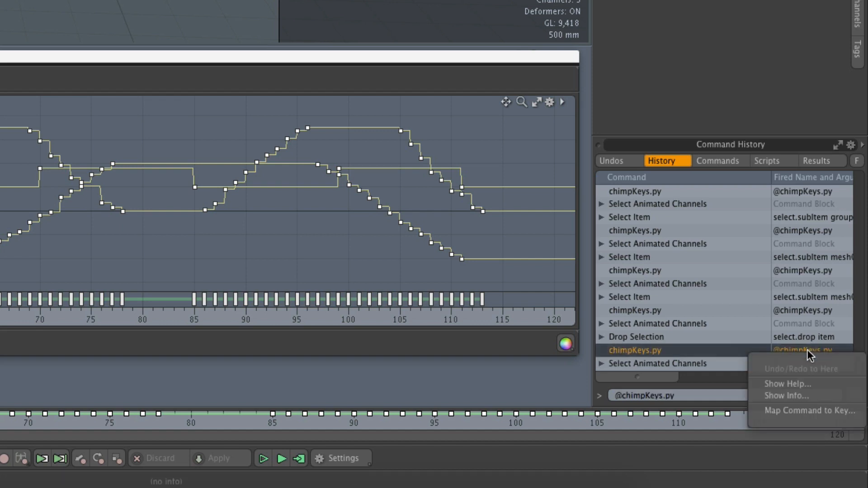
left_click(807, 409)
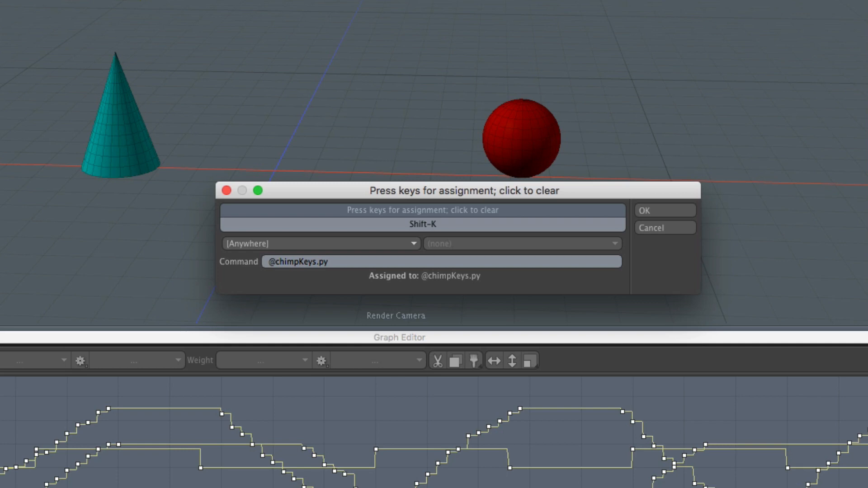
left_click(671, 231)
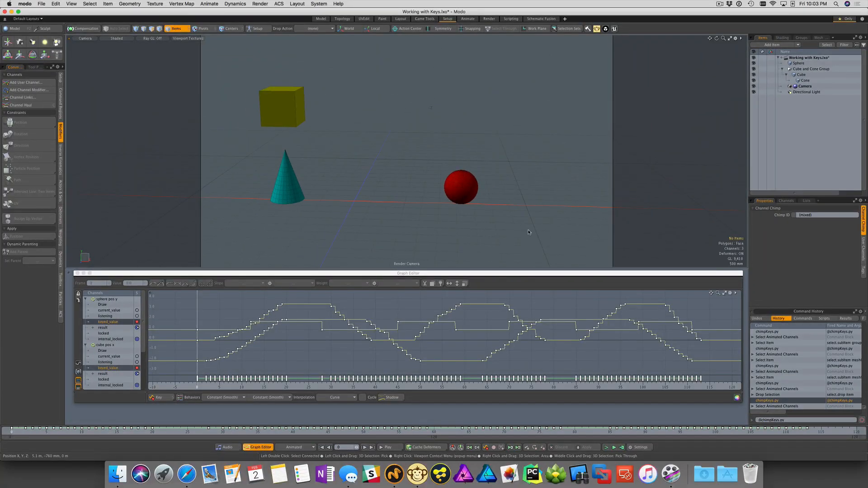
Clear the channel selection and examine the Channel Chimp node links in the schematic behind the Graph Editor
left_click(528, 233)
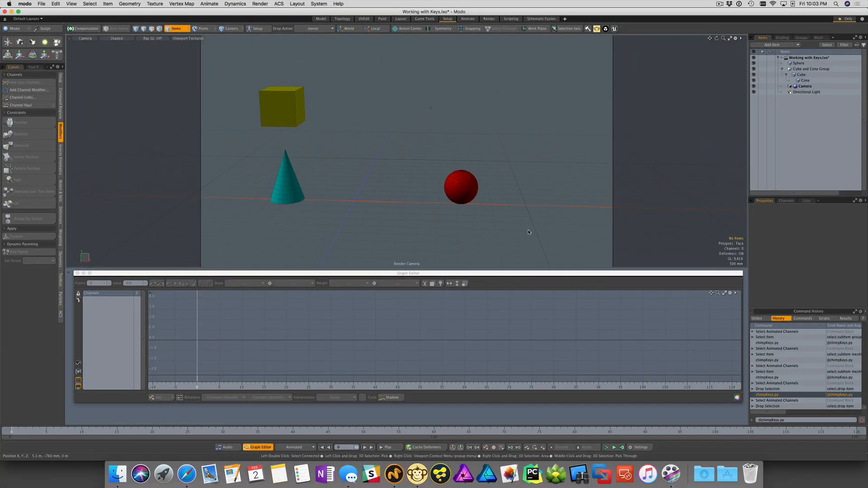
left_click_drag(510, 273, 506, 422)
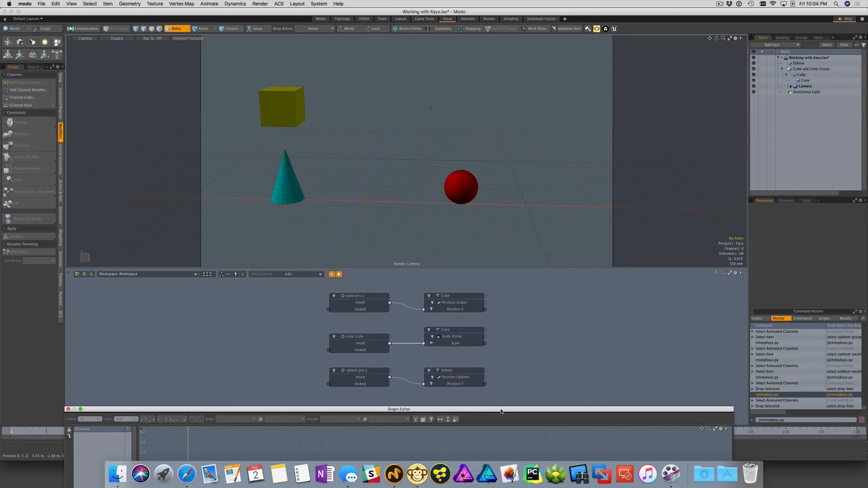
left_click_drag(501, 412, 506, 272)
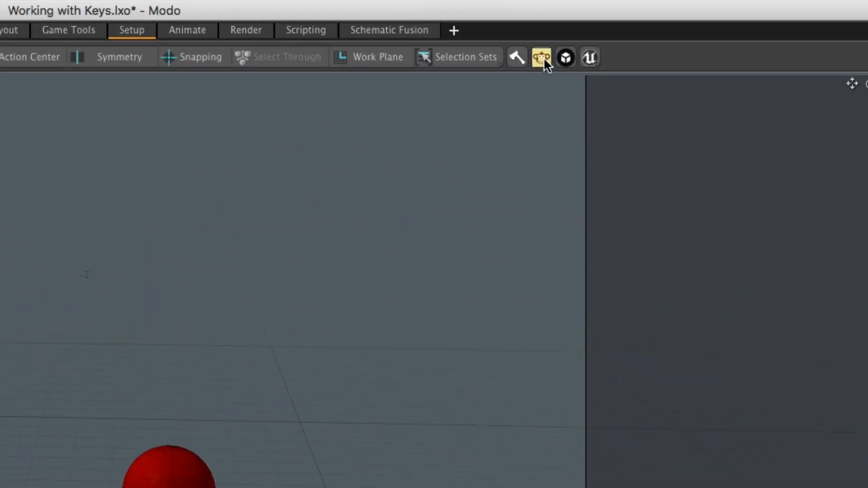
Bake the Channel Chimp channels and lay out the resulting math nodes beside the Cube, Cone and Sphere nodes in the schematic
left_click(542, 57)
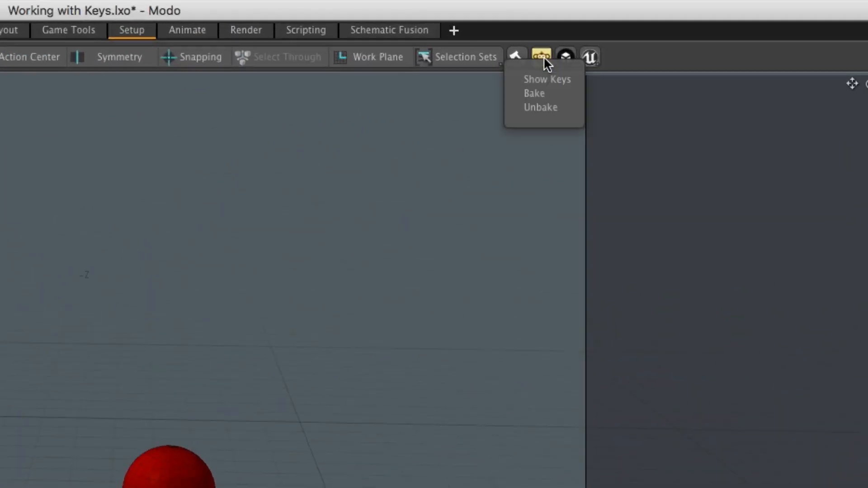
left_click(552, 92)
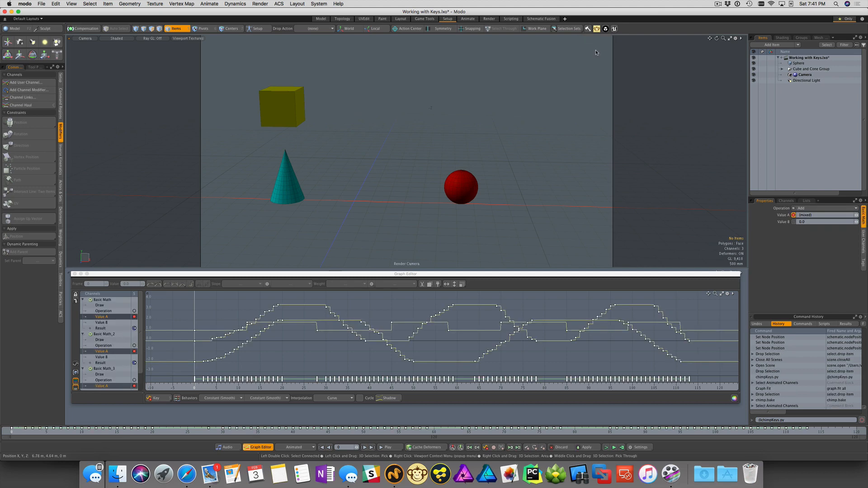
left_click_drag(518, 275, 514, 420)
left_click_drag(430, 388, 370, 330)
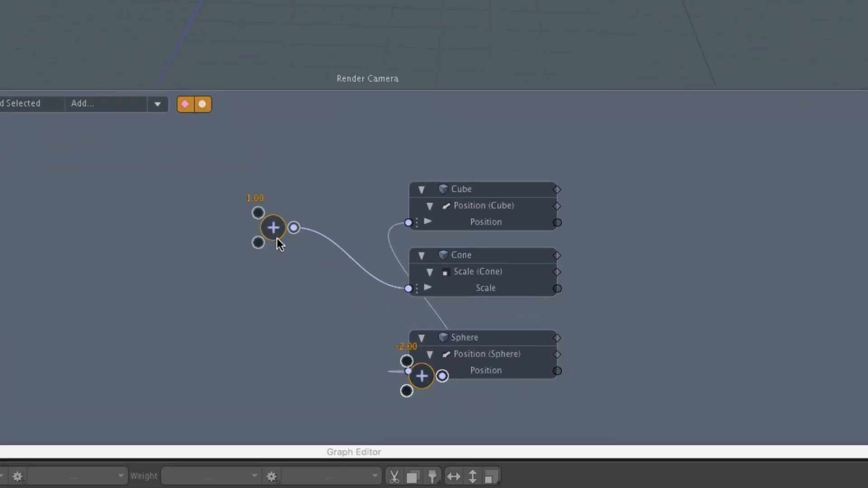
left_click_drag(420, 375, 288, 162)
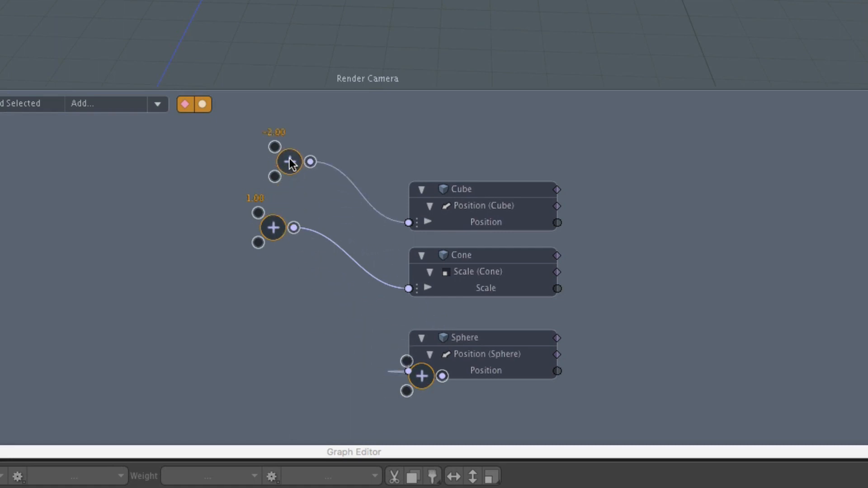
left_click_drag(410, 376, 269, 313)
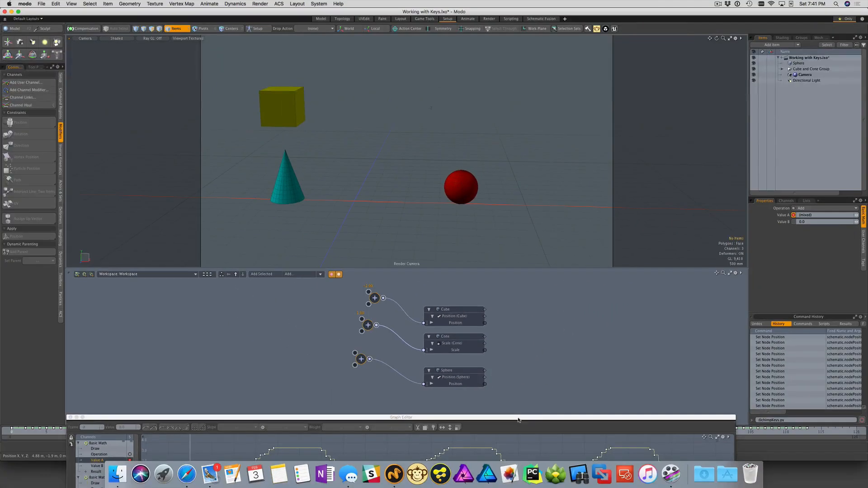
left_click_drag(624, 452, 623, 286)
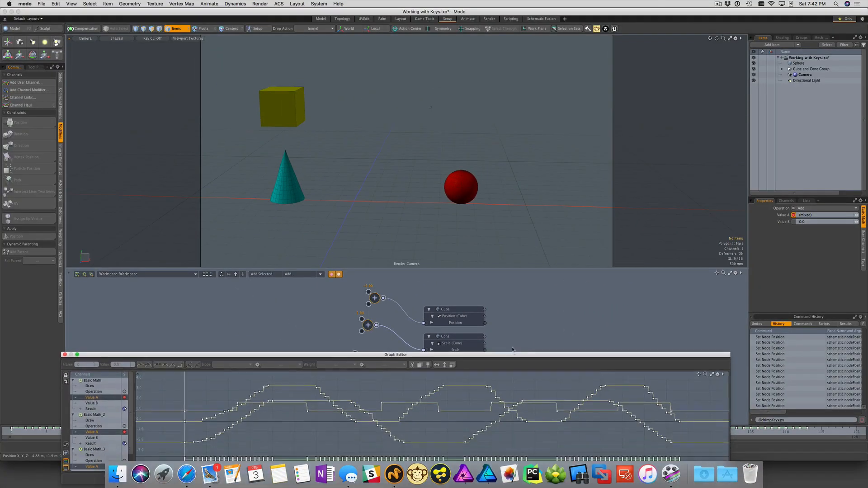
left_click_drag(512, 349, 513, 275)
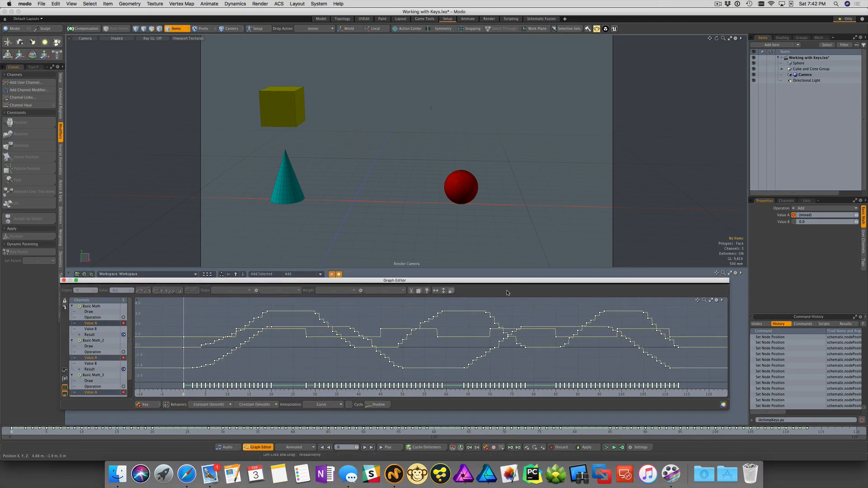
Play the baked animation, stop it and return to the first frame
left_click(395, 447)
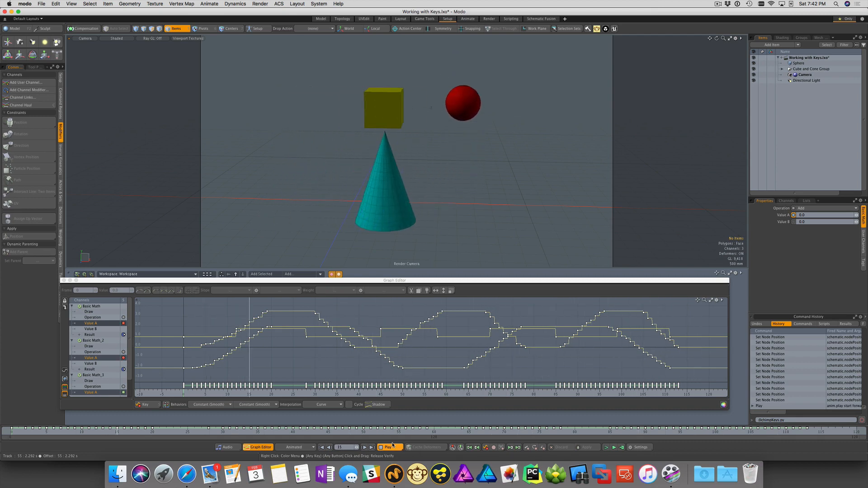
left_click(388, 448)
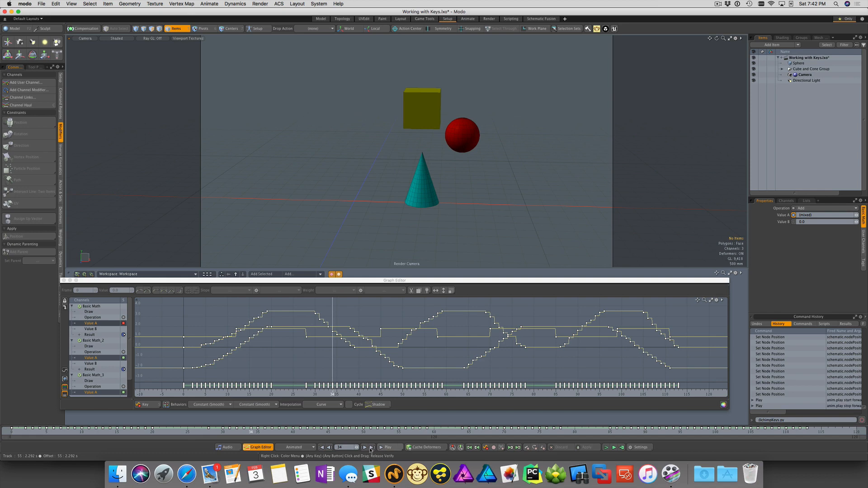
left_click(322, 448)
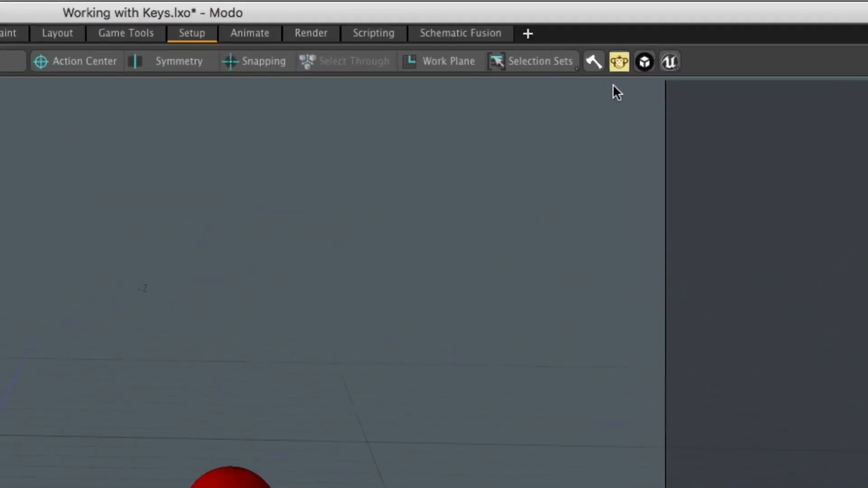
Unbake the channels and lay out the cube pos x, cone scale and sphere pos y nodes beside their target items
left_click(621, 63)
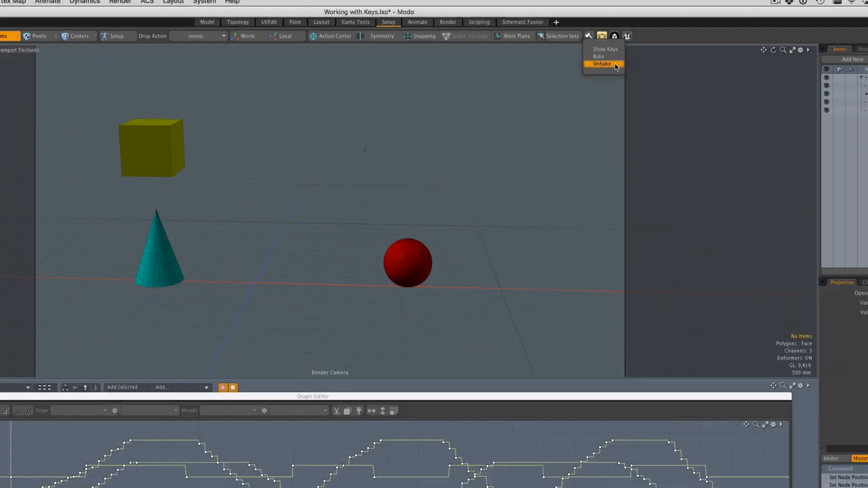
left_click(651, 128)
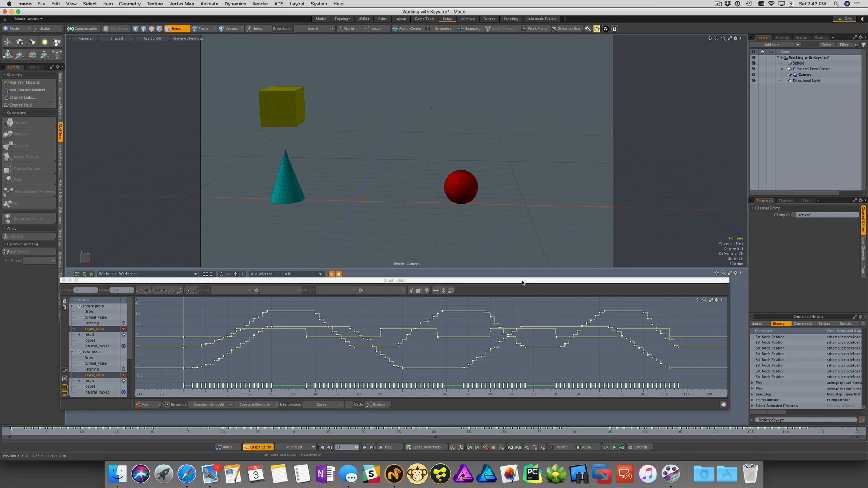
left_click_drag(523, 280, 527, 426)
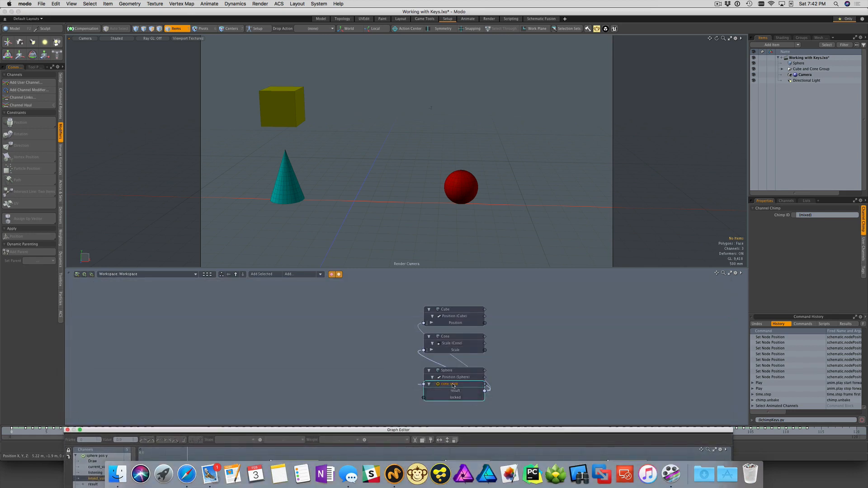
left_click_drag(449, 384, 356, 338)
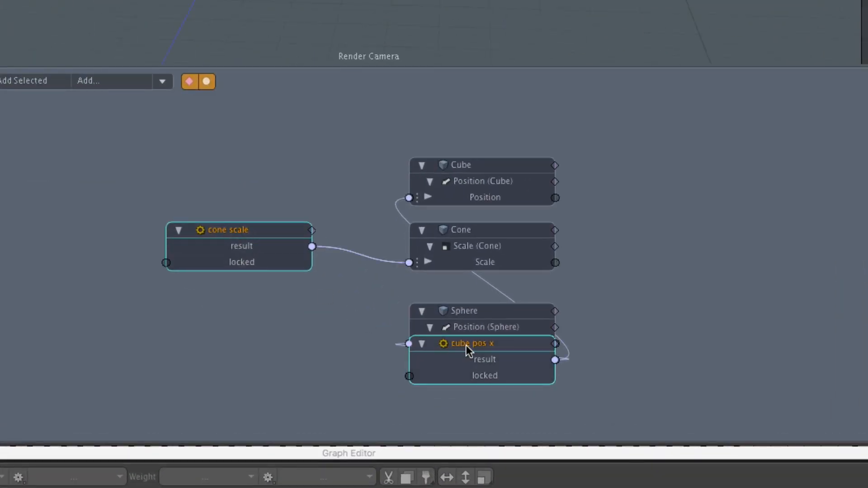
left_click_drag(466, 344, 253, 159)
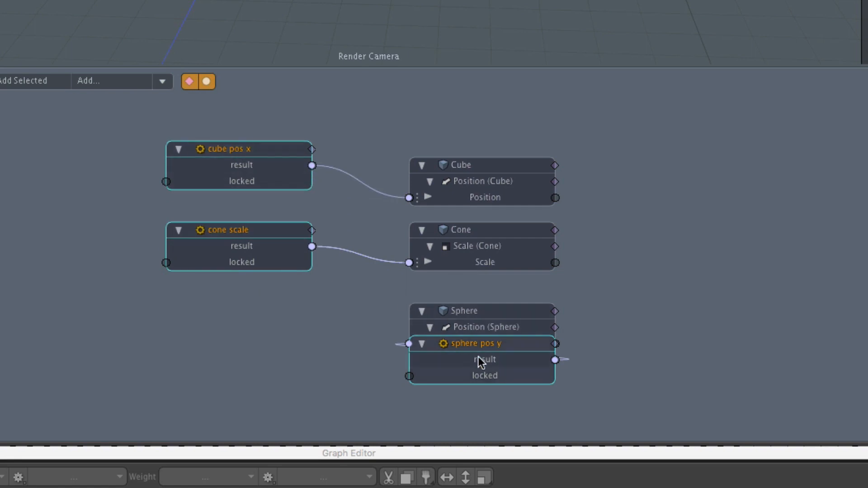
left_click_drag(482, 343, 244, 314)
left_click_drag(420, 445, 420, 183)
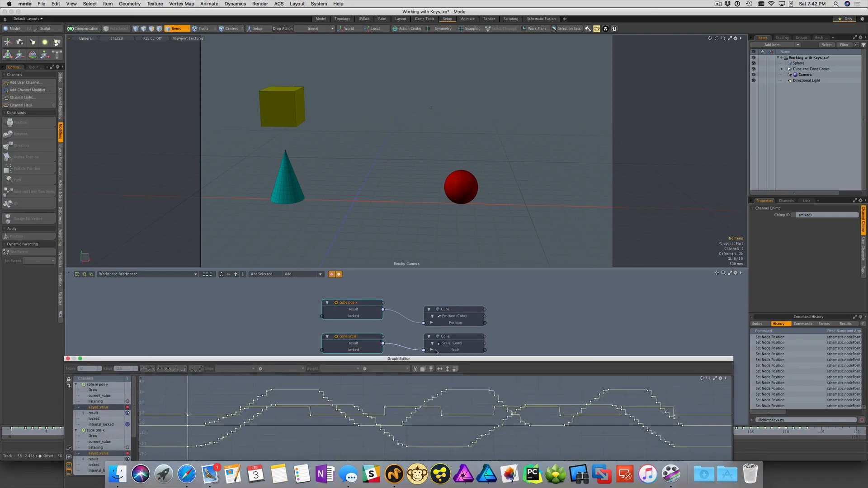
left_click_drag(426, 294, 425, 287)
Play the animation with the unbaked Channel Chimp modifiers
left_click(389, 447)
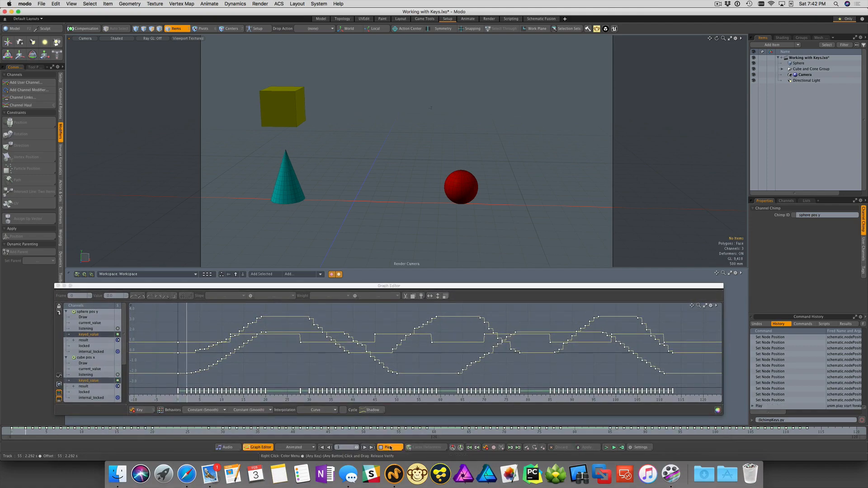